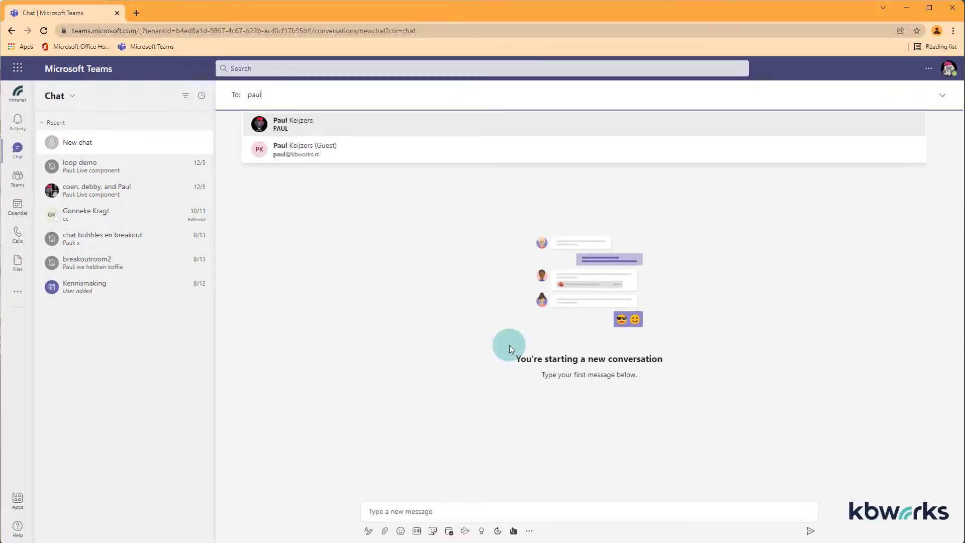
# Open and close the account menu, then bring back the new chat's recipient suggestions.
pyautogui.click(948, 69)
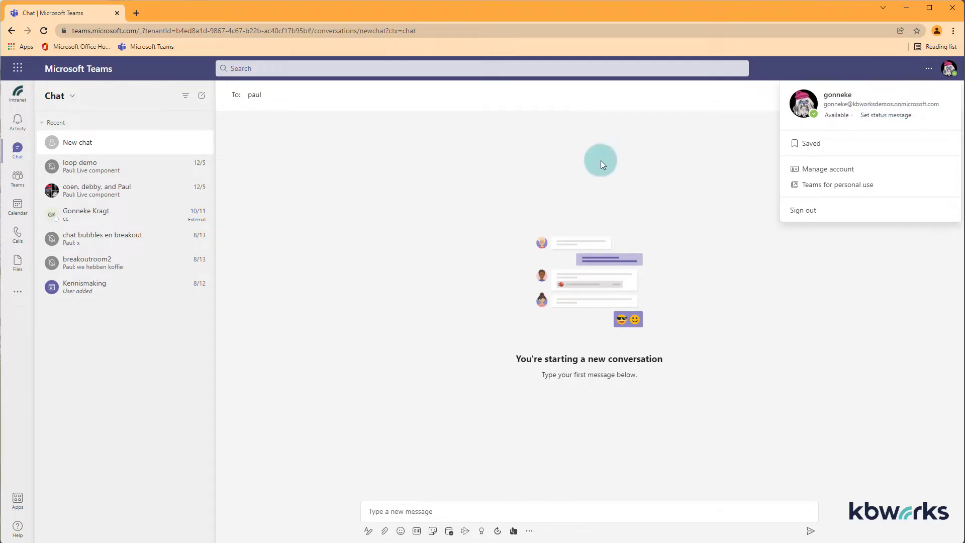
pyautogui.click(426, 159)
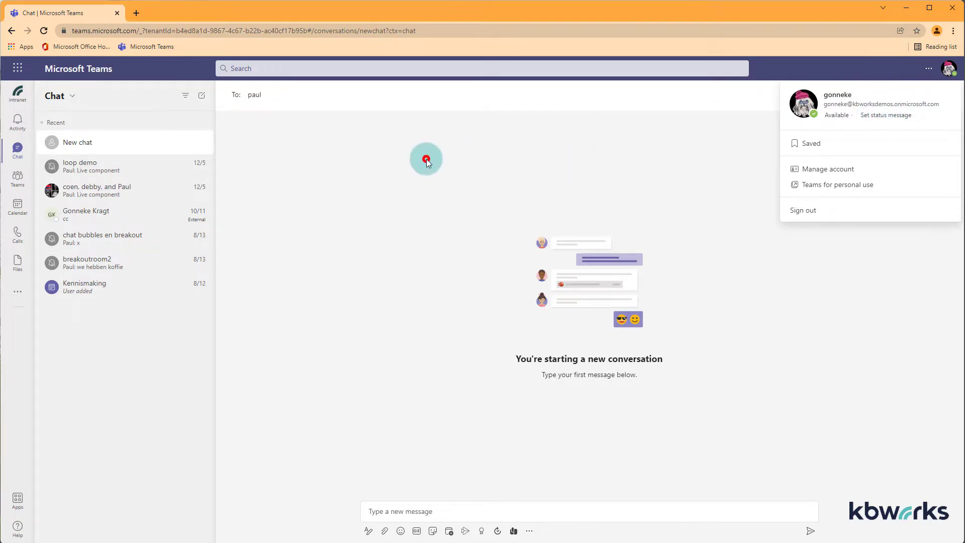
pyautogui.click(123, 145)
pyautogui.click(265, 96)
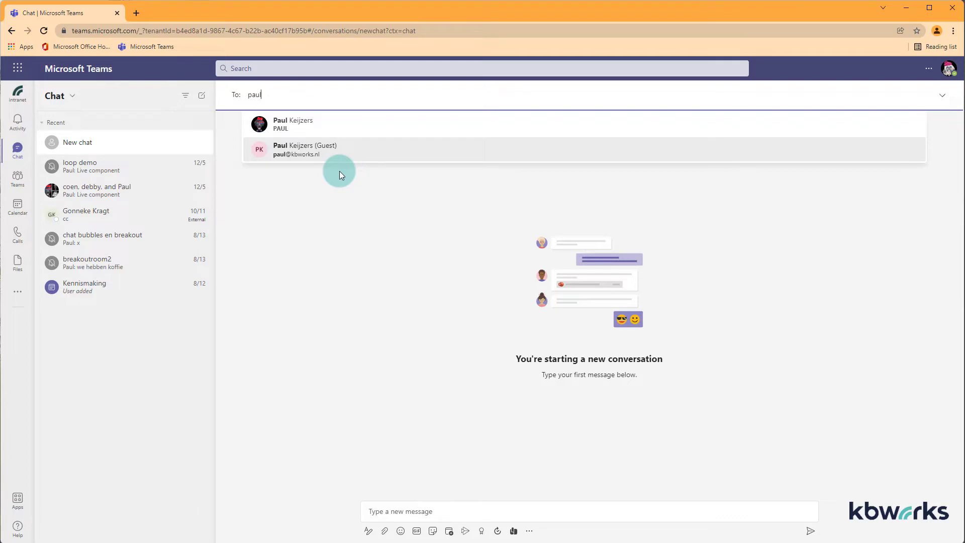
# Replace the To: search with two other colleagues' names to compare the suggested people.
pyautogui.press('BackSpace')
pyautogui.press('BackSpace')
pyautogui.press('BackSpace')
pyautogui.press('BackSpace')
pyautogui.write('debby')
pyautogui.press('BackSpace')
pyautogui.press('BackSpace')
pyautogui.press('BackSpace')
pyautogui.press('BackSpace')
pyautogui.press('BackSpace')
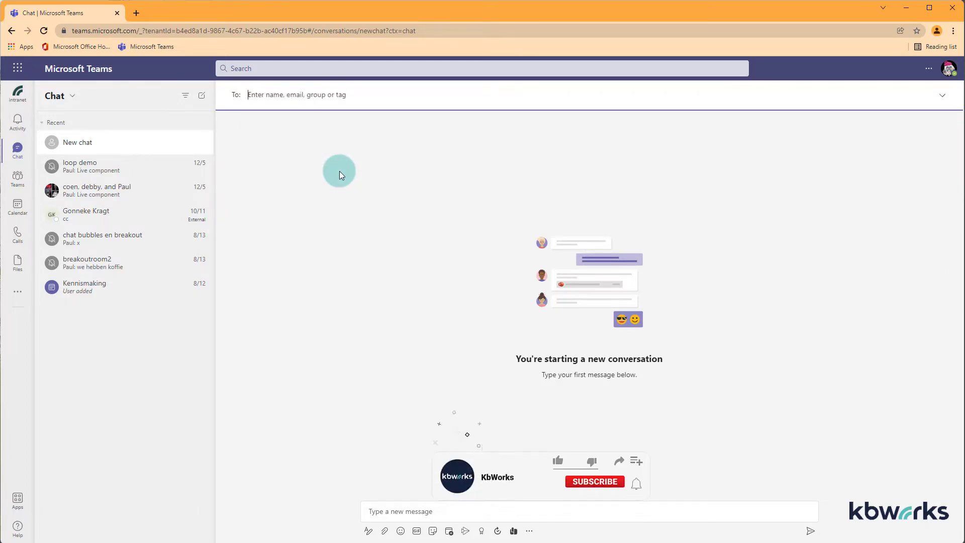
pyautogui.write('jan')
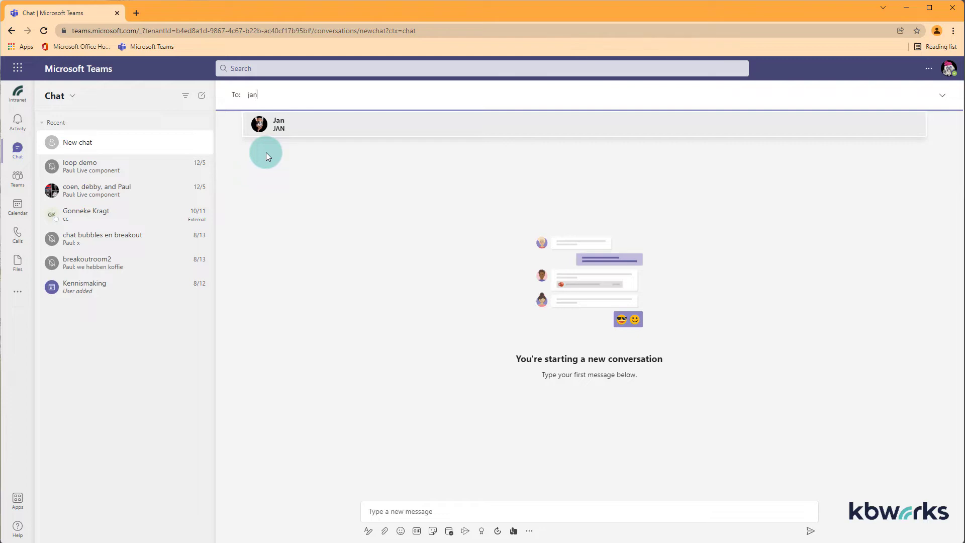
# Reload Teams and switch to the KbWorks B.V. (Guest) organisation from the organisation list.
pyautogui.click(145, 46)
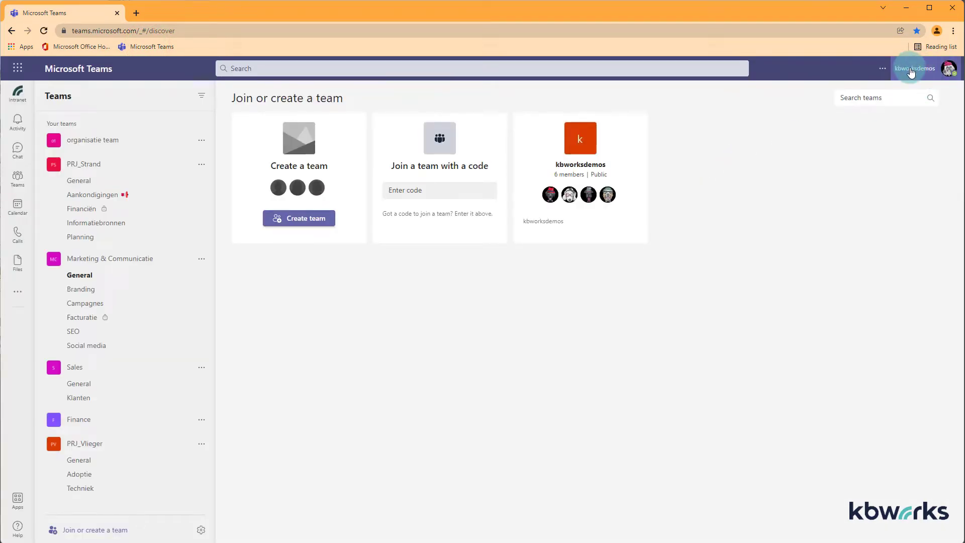
pyautogui.click(910, 74)
pyautogui.click(908, 75)
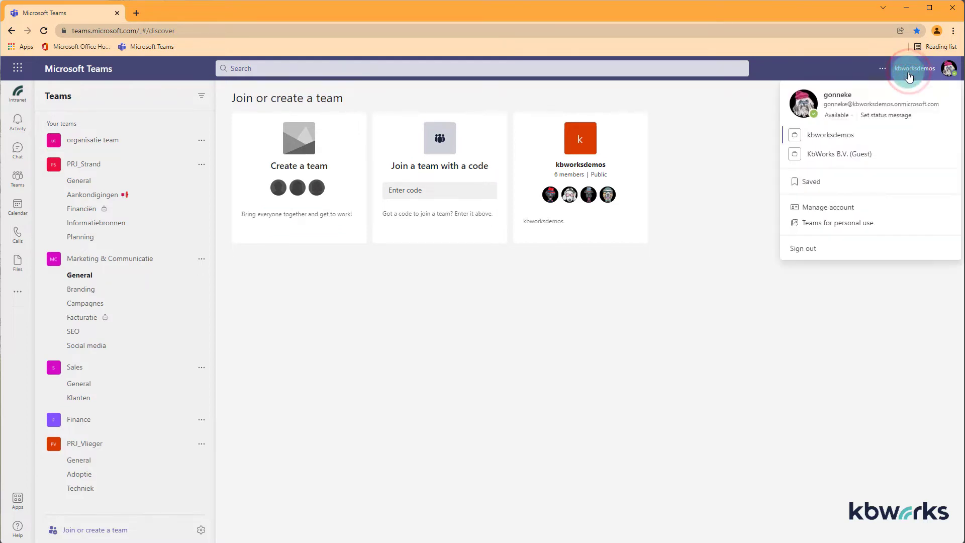
pyautogui.click(828, 156)
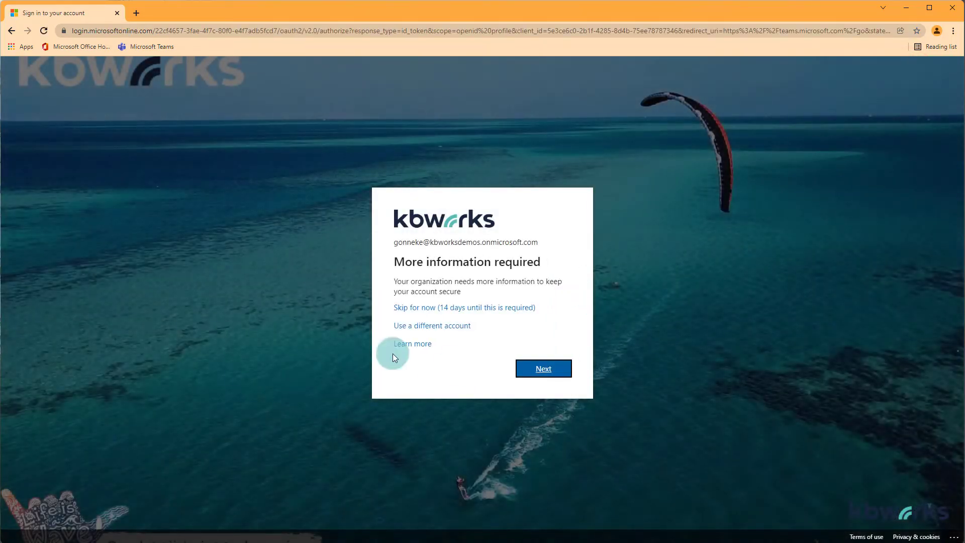
# Skip the security-info request, dismiss the guest welcome tour, and discard the leftover draft chat.
pyautogui.click(436, 307)
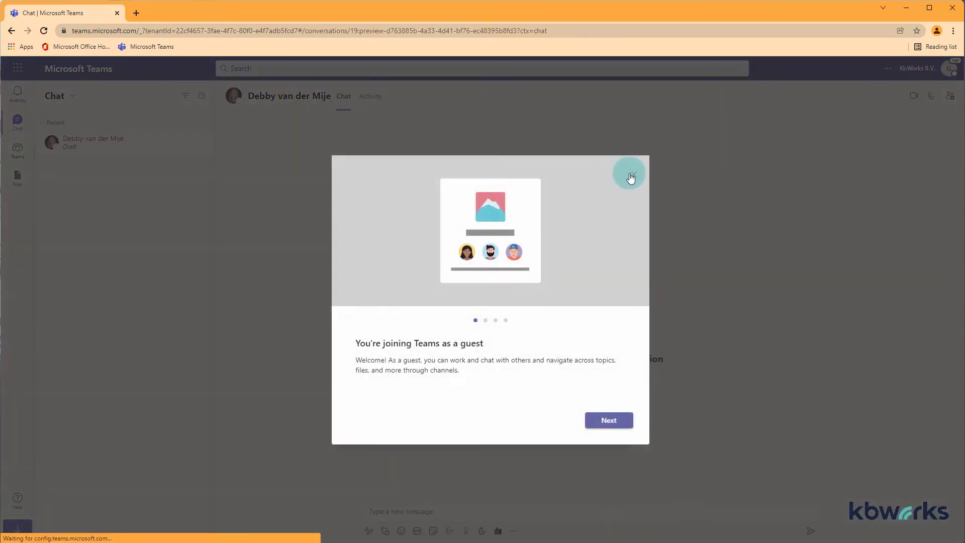
pyautogui.click(633, 175)
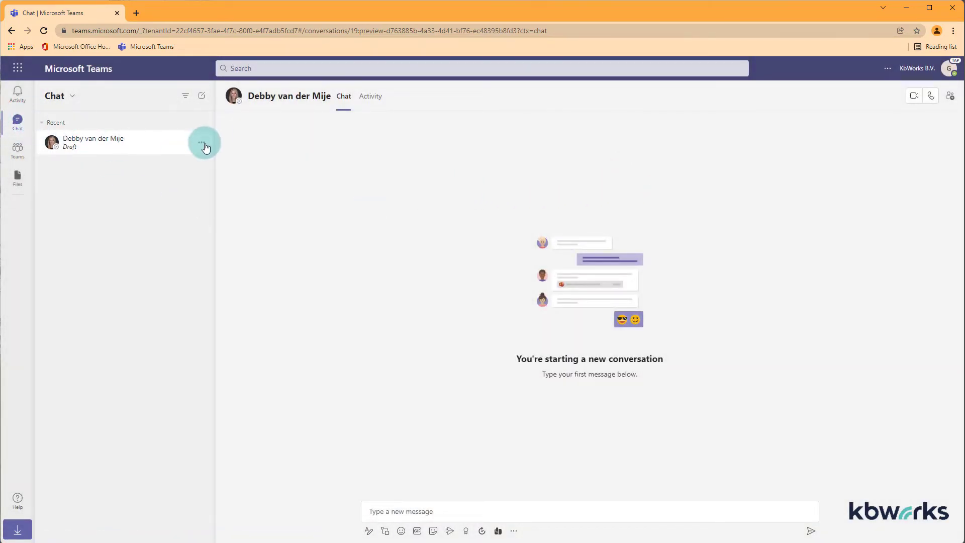
pyautogui.click(203, 145)
pyautogui.click(162, 190)
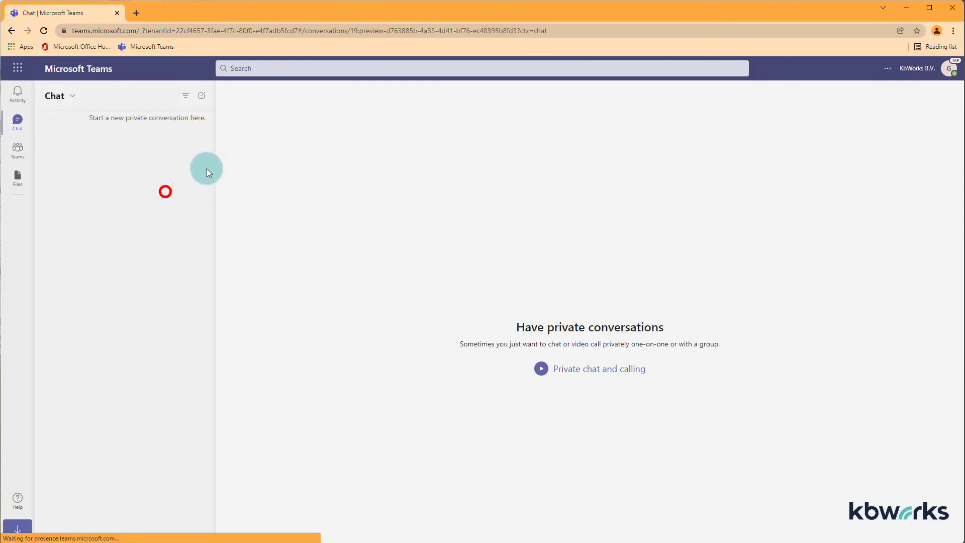
# Check the guest's Teams tab, then return to the empty chat list.
pyautogui.click(20, 120)
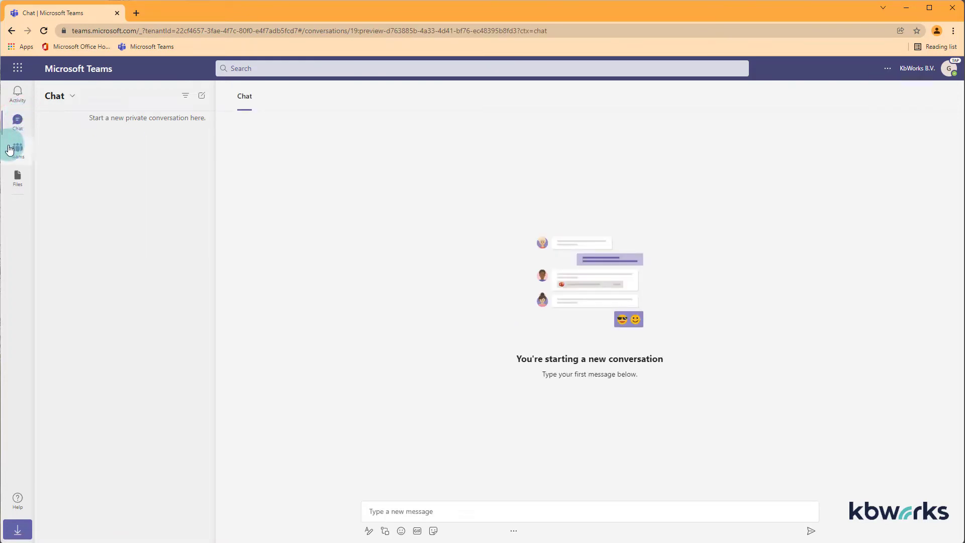
pyautogui.click(18, 147)
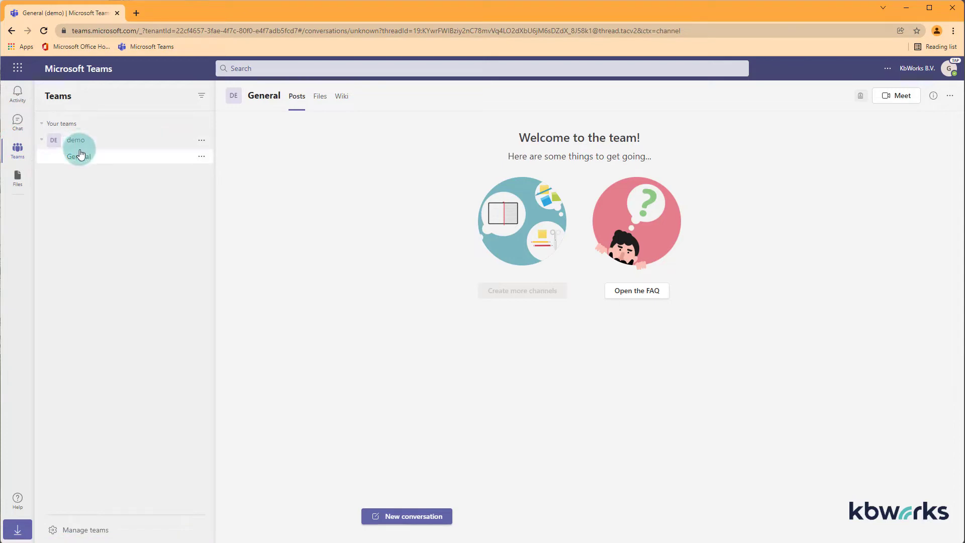
pyautogui.click(18, 120)
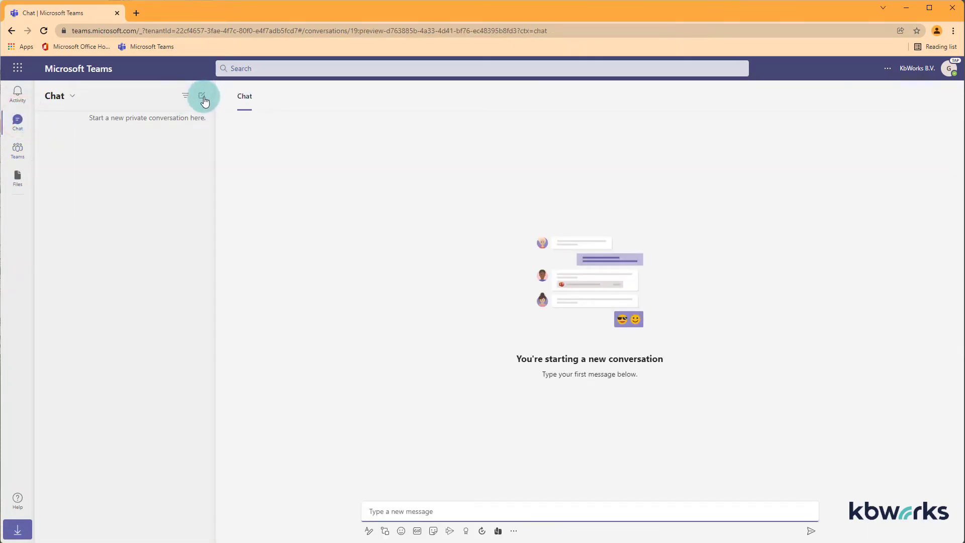
# Search a colleague by name in the Search bar and open a draft chat with them.
pyautogui.click(241, 69)
pyautogui.write('paul')
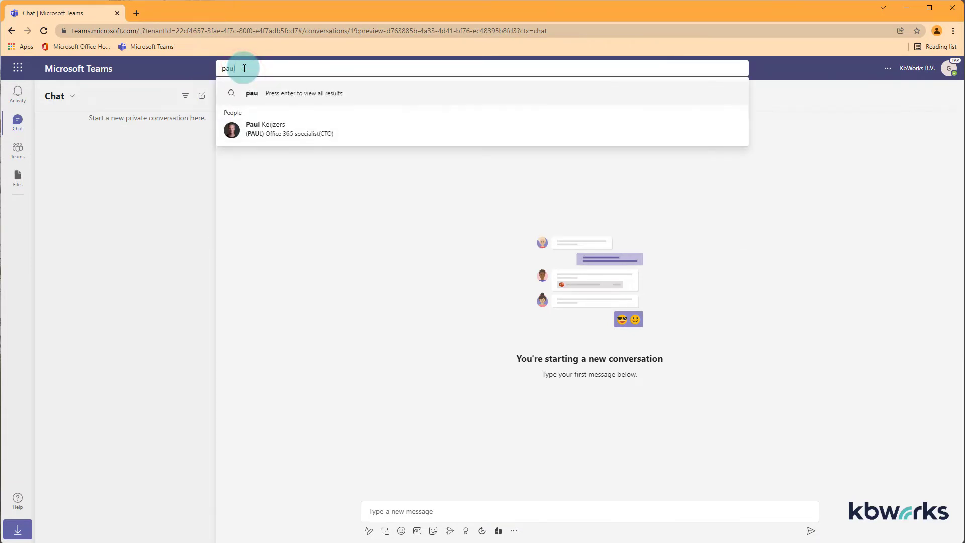
pyautogui.click(277, 133)
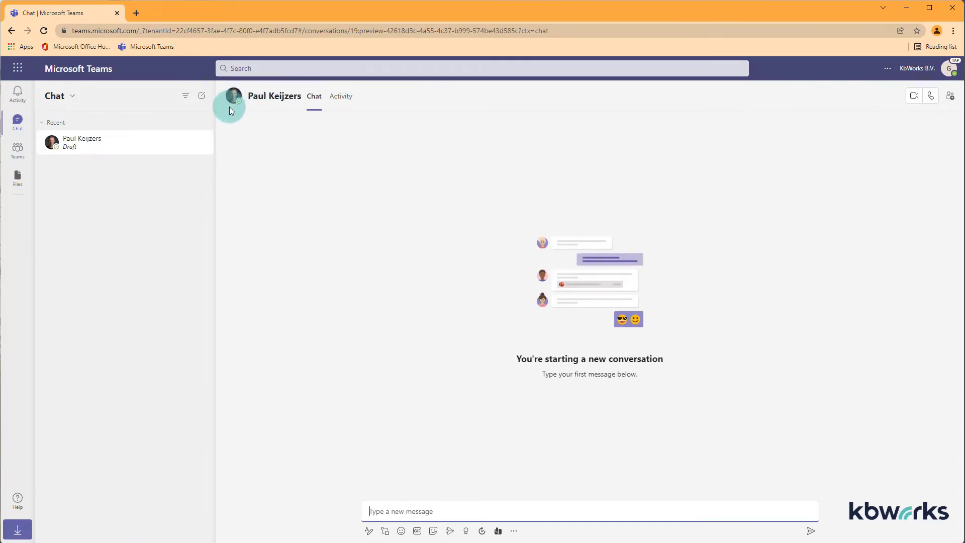
# Search two other colleagues' names, the last one returning no matching people.
pyautogui.click(235, 67)
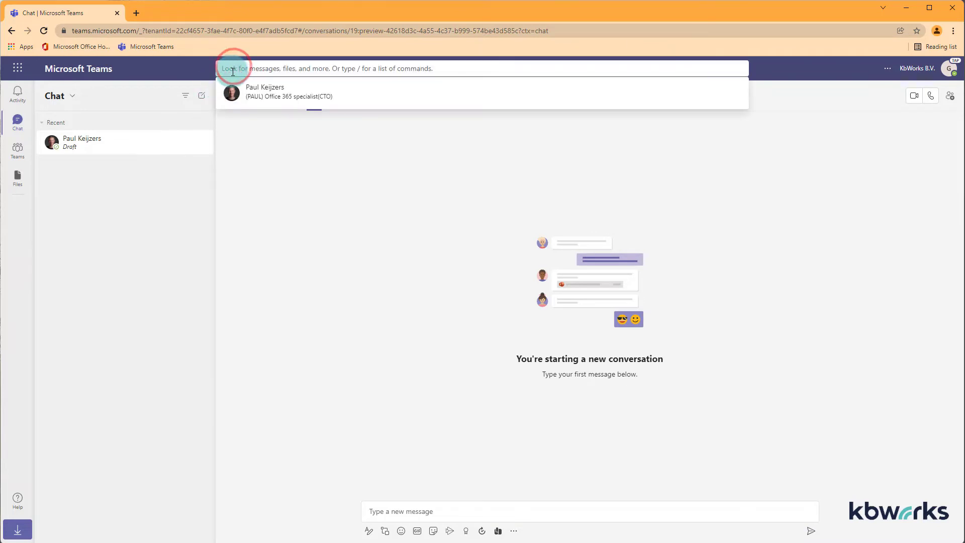
pyautogui.write('debby')
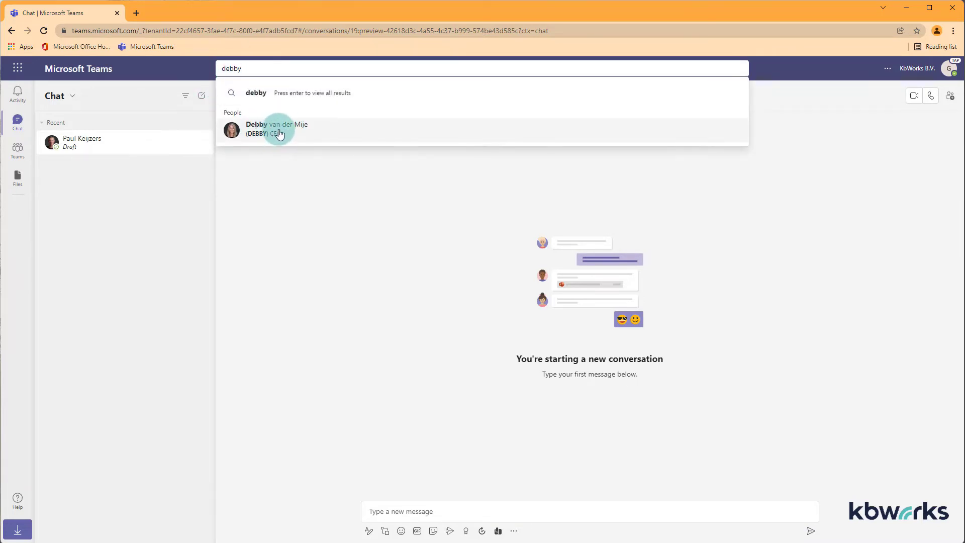
pyautogui.press('BackSpace')
pyautogui.press('BackSpace')
pyautogui.press('BackSpace')
pyautogui.press('BackSpace')
pyautogui.press('BackSpace')
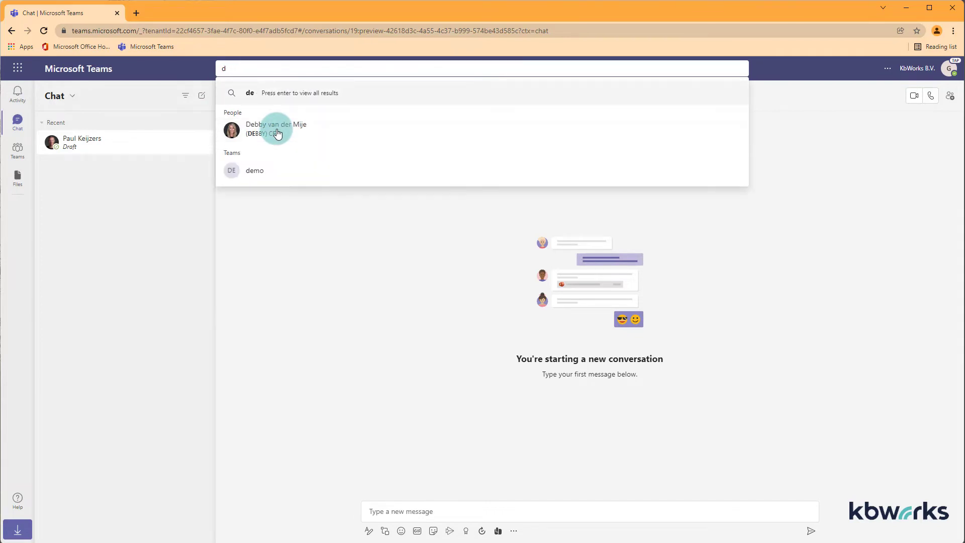
pyautogui.write('coen')
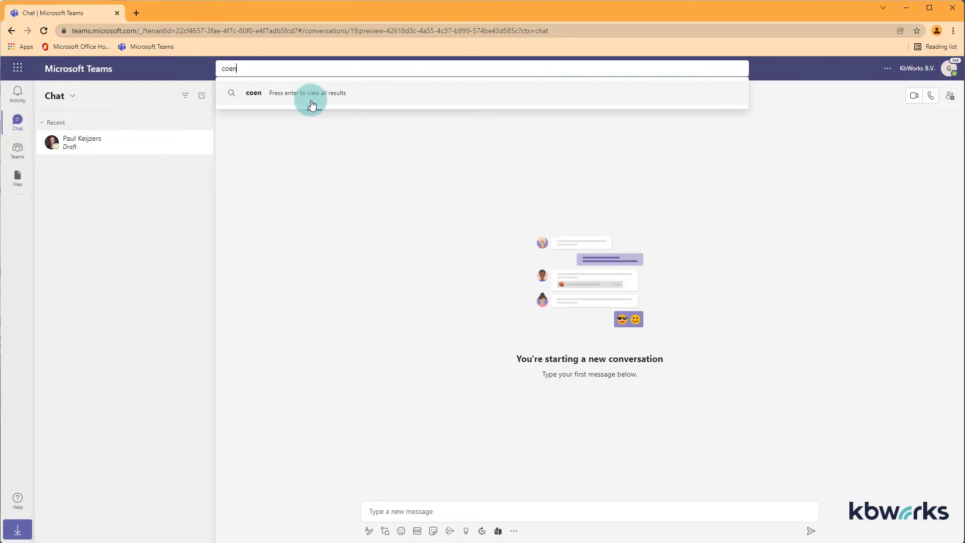
# Check the full name-search results, then start a new chat addressed to the colleague's full e-mail.
pyautogui.click(311, 104)
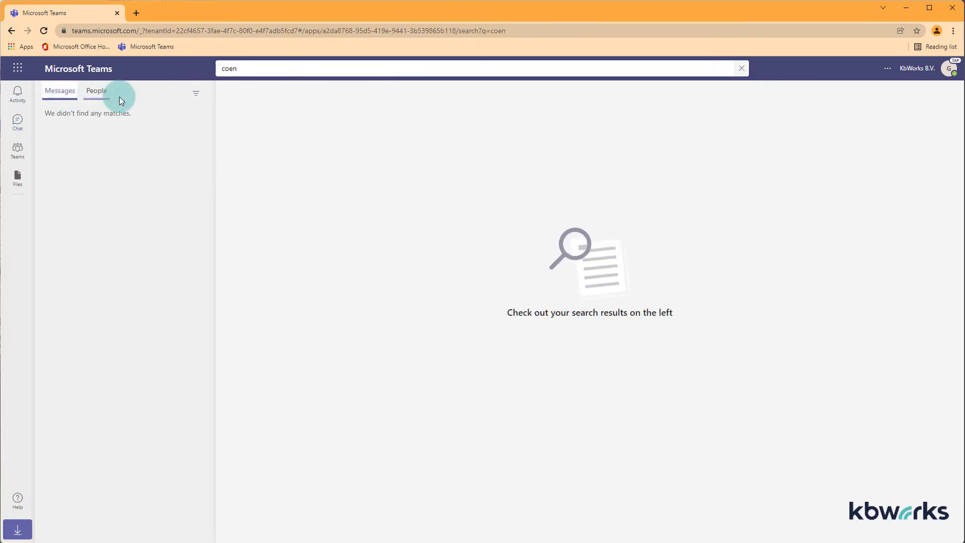
pyautogui.click(18, 120)
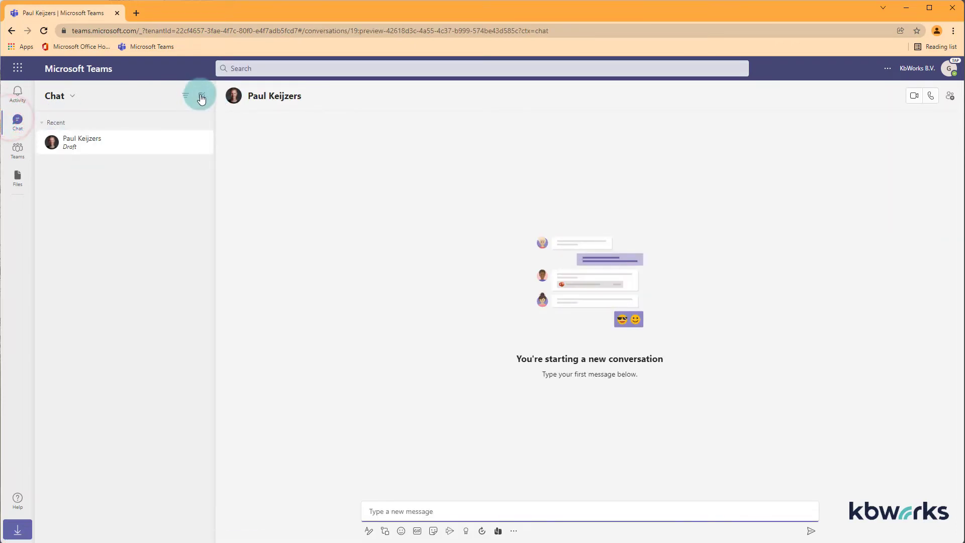
pyautogui.click(201, 97)
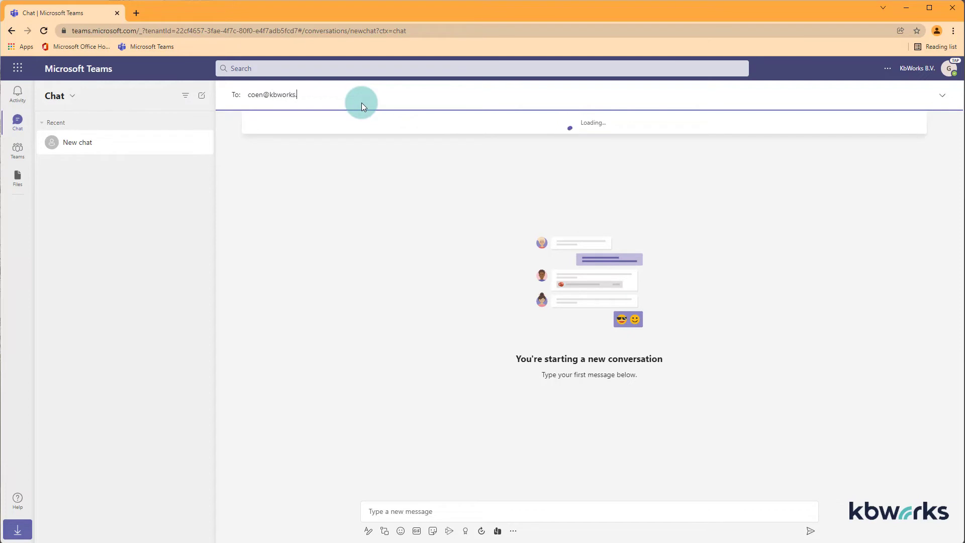
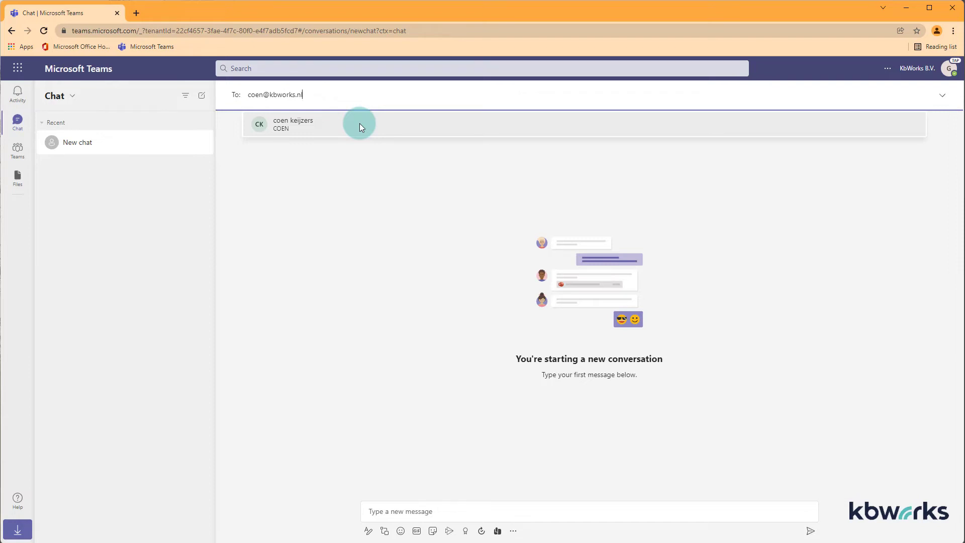
# Add the matched colleague as recipient, open the chat, and confirm a name search now finds them.
pyautogui.click(359, 126)
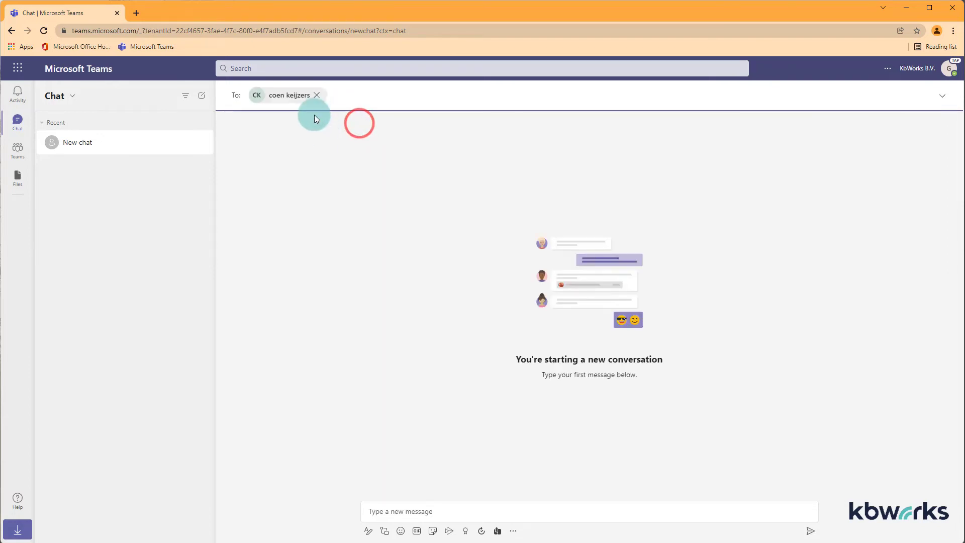
pyautogui.click(462, 503)
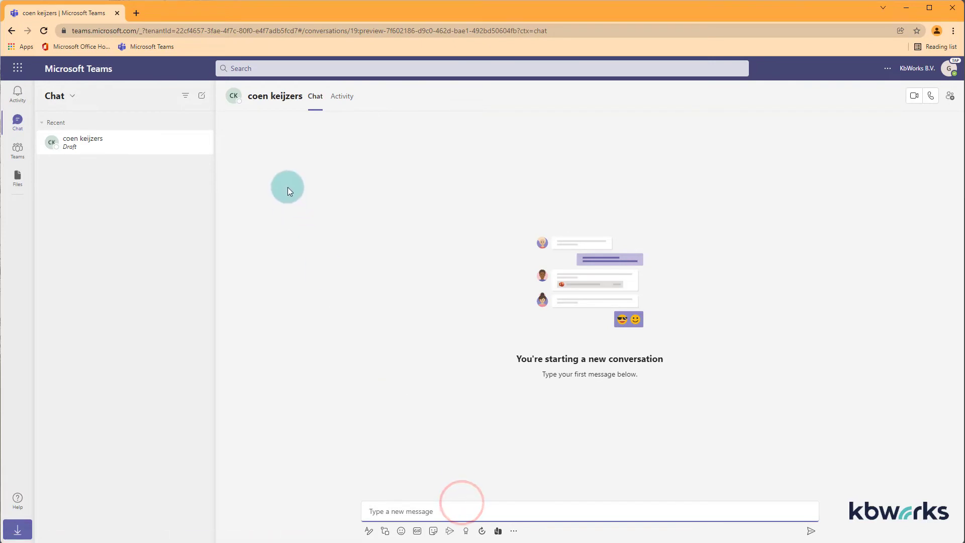
pyautogui.click(238, 61)
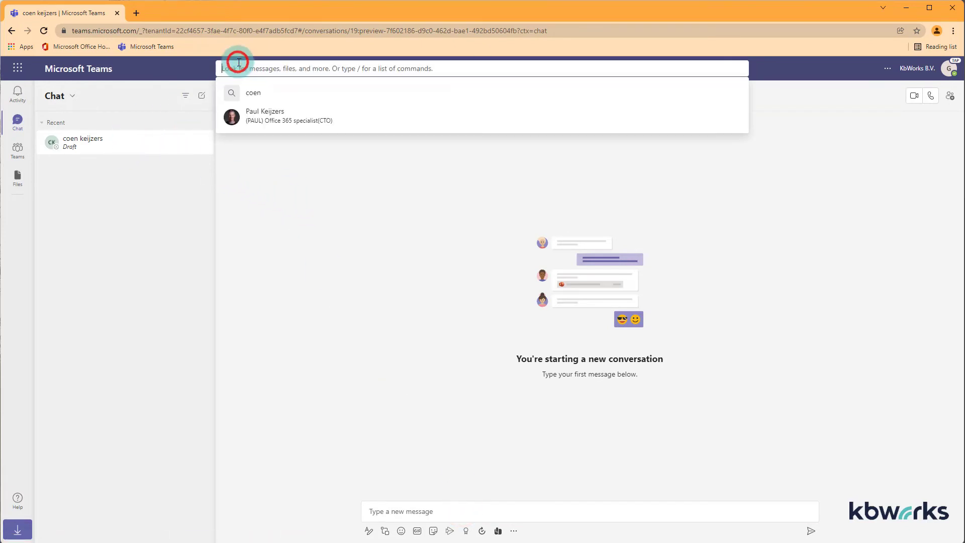
pyautogui.write('coen')
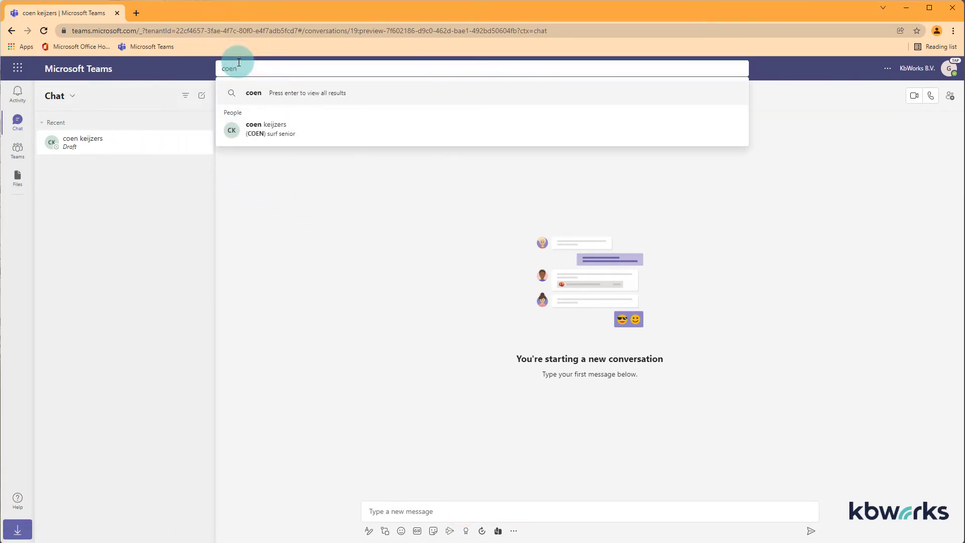